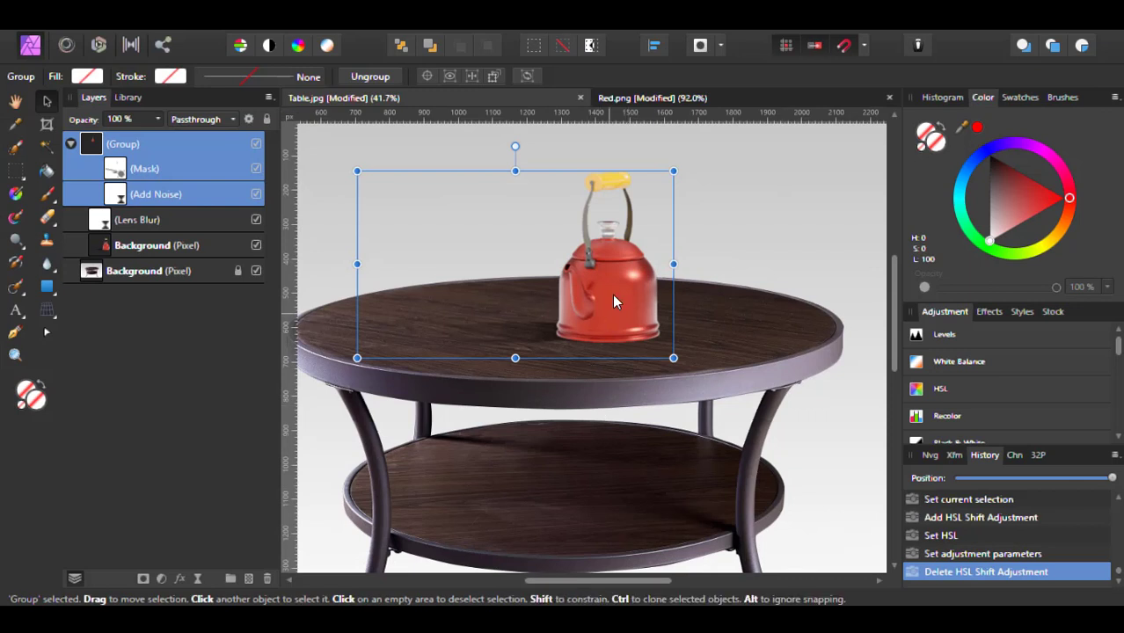
Slide the kettle group left, then back right so it sits on the tabletop.
{"action": "left_click_drag", "start_coordinate": [614, 301], "coordinate": [517, 301]}
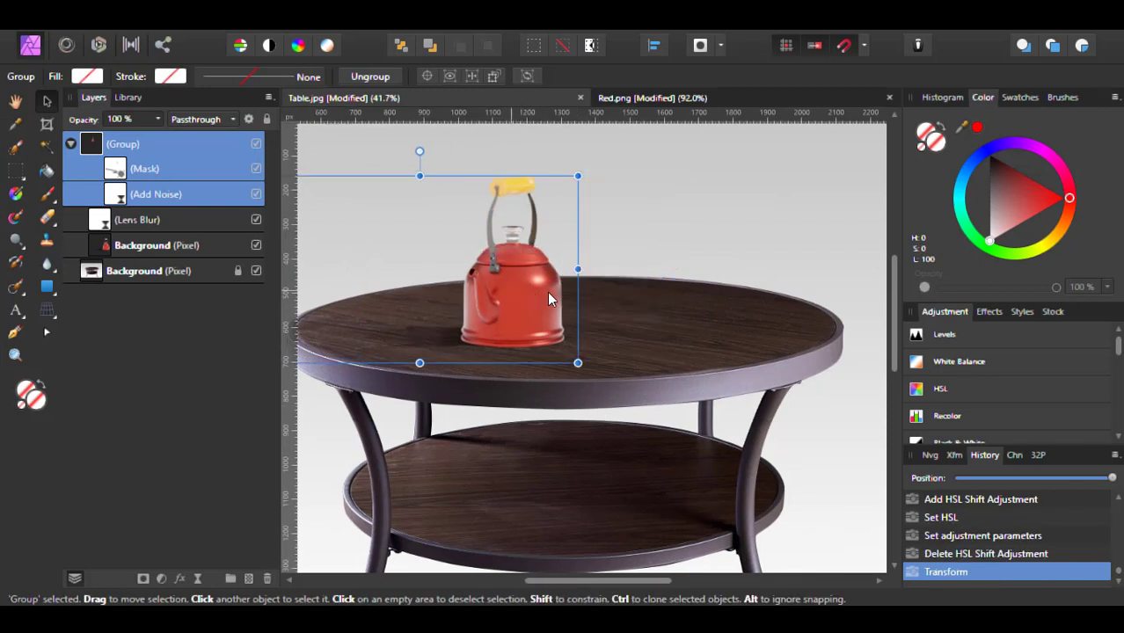
{"action": "left_click_drag", "start_coordinate": [549, 300], "coordinate": [611, 302]}
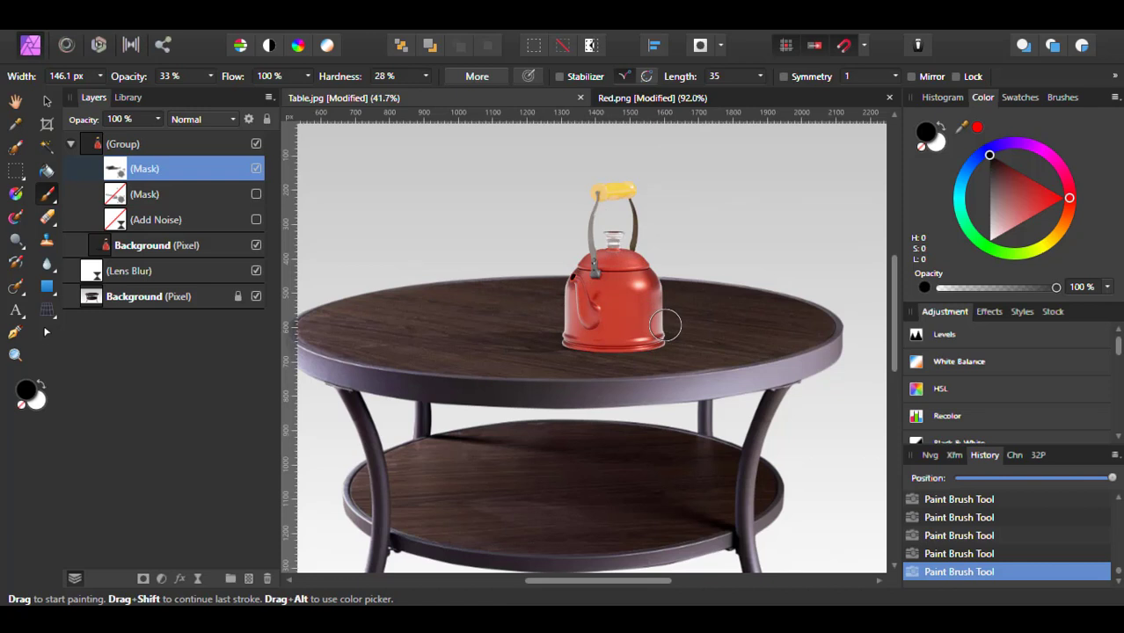
{"action": "mouse_move", "coordinate": [686, 622]}
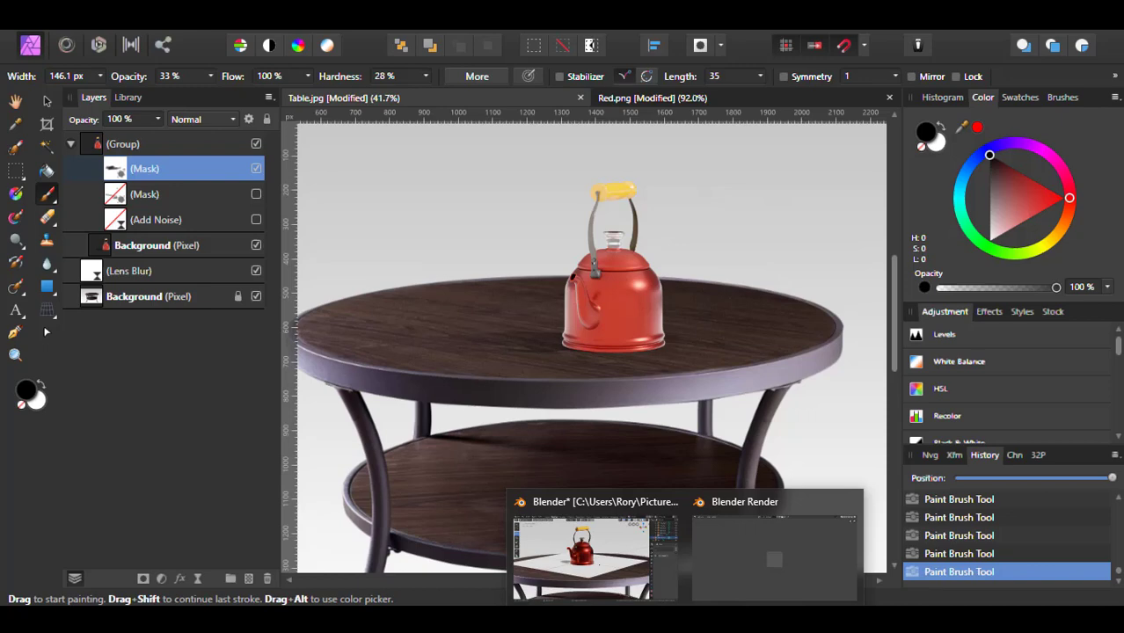
{"action": "left_click", "coordinate": [612, 505]}
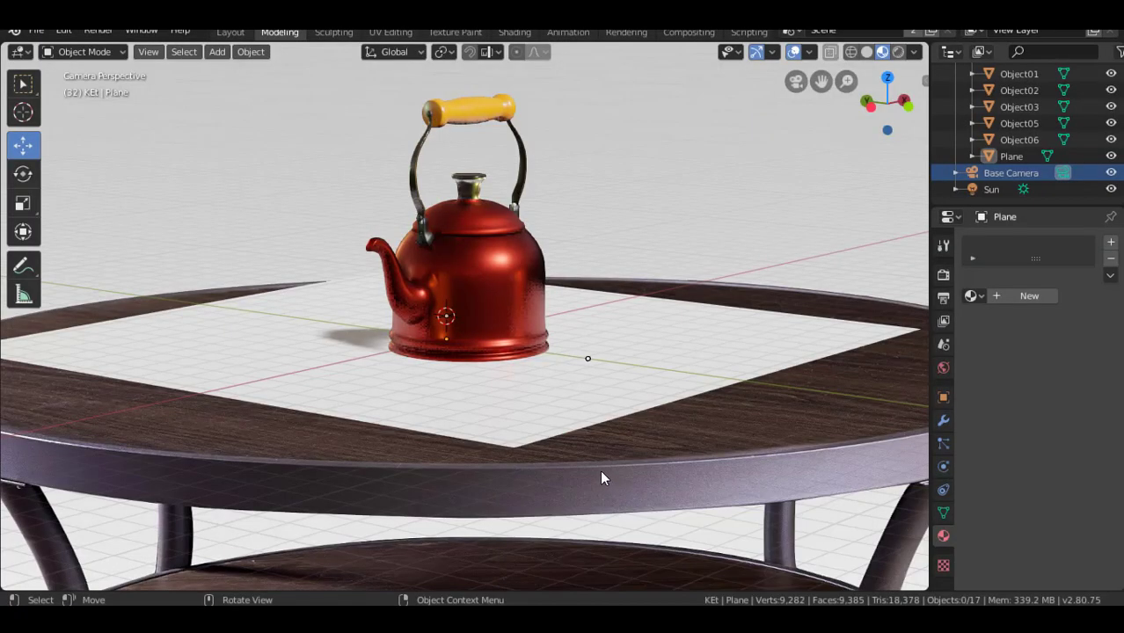
{"action": "middle_click_drag", "start_coordinate": [523, 308], "coordinate": [470, 299]}
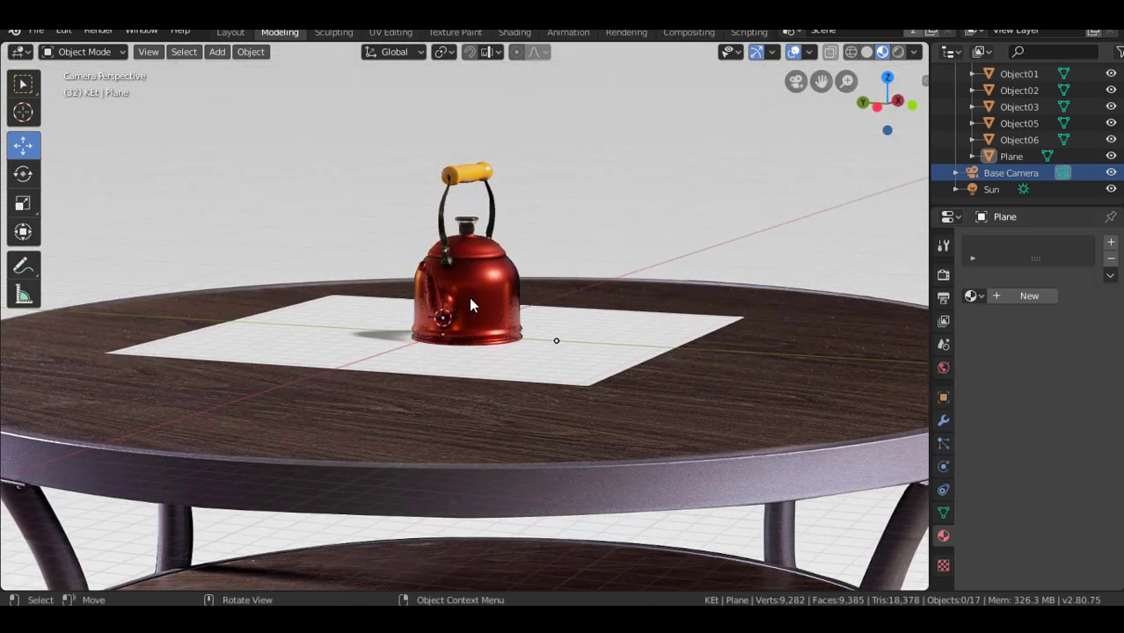
{"action": "middle_click_drag", "start_coordinate": [455, 301], "coordinate": [455, 268]}
{"action": "scroll", "coordinate": [450, 268], "scroll_direction": "down", "scroll_amount": 2}
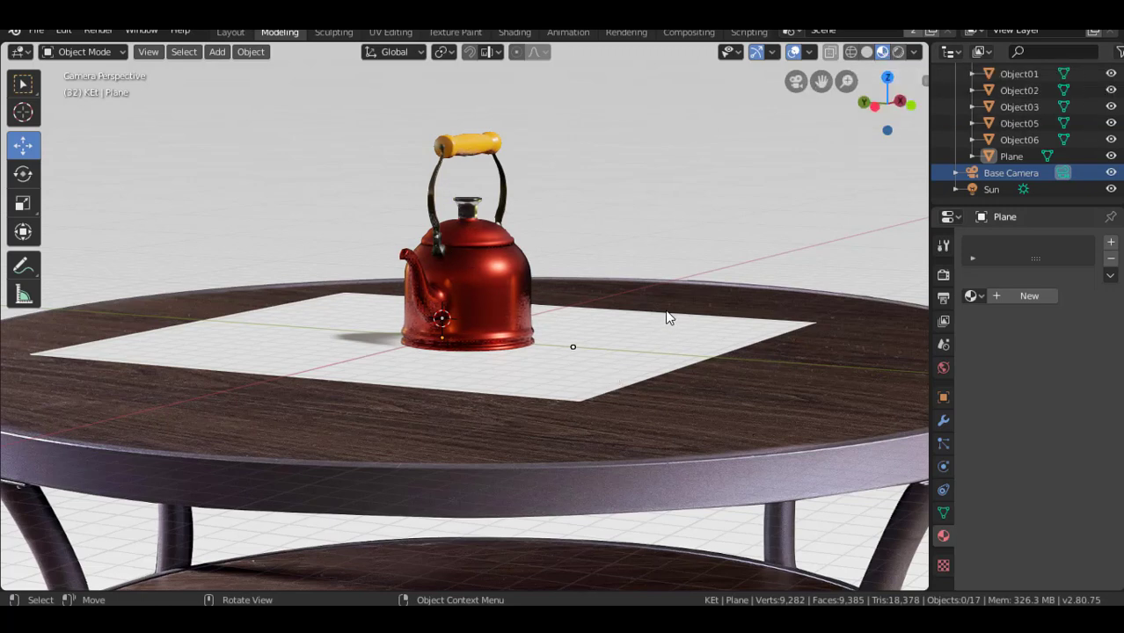
Switch the viewport to Rendered shading and rotate the Sun light to re-aim it over the kettle.
{"action": "left_click", "coordinate": [896, 52]}
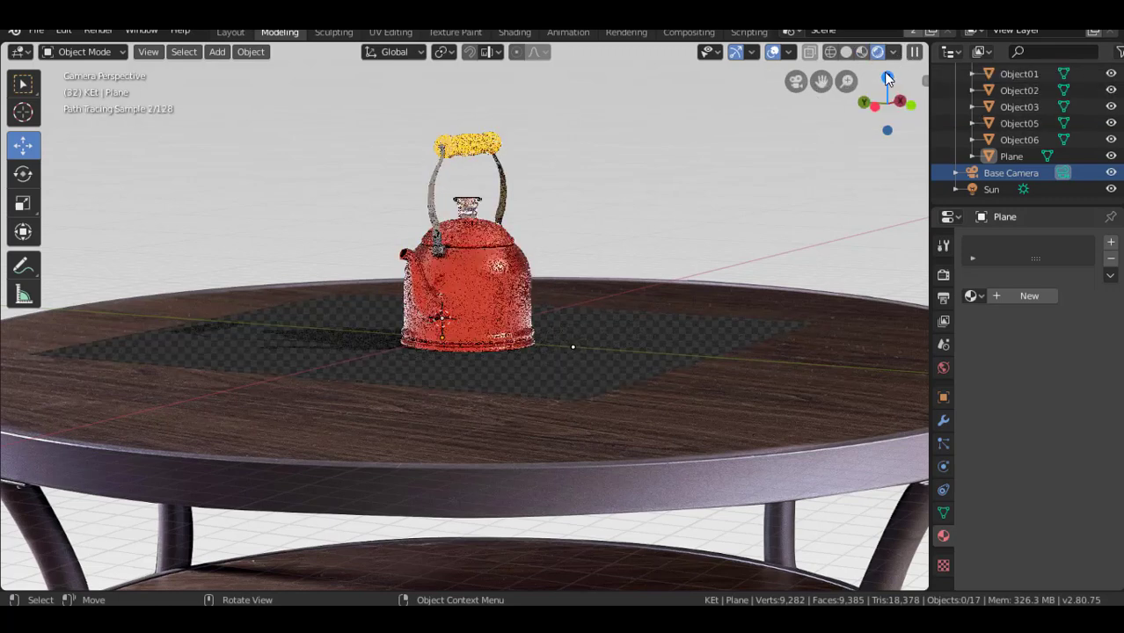
{"action": "left_click", "coordinate": [474, 278]}
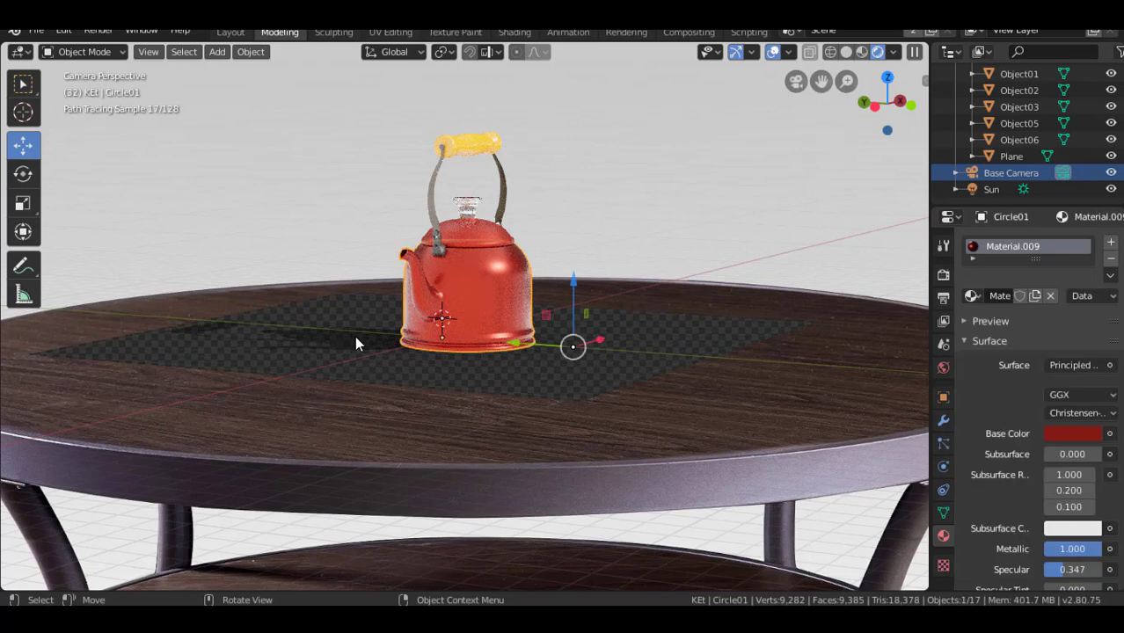
{"action": "left_click", "coordinate": [993, 190]}
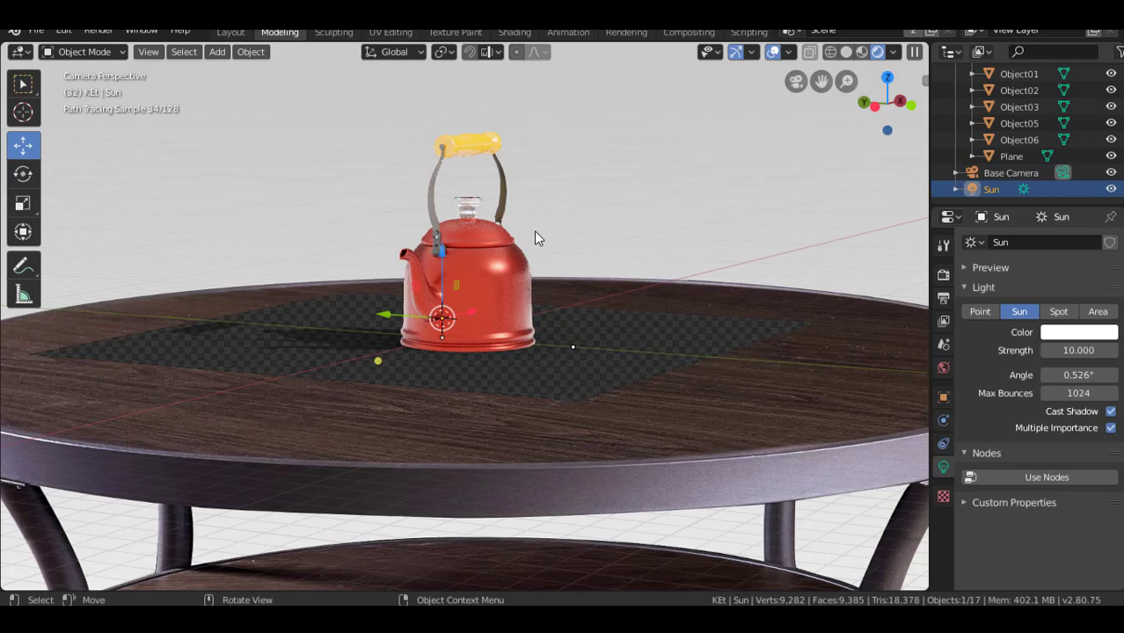
{"action": "key", "text": "r"}
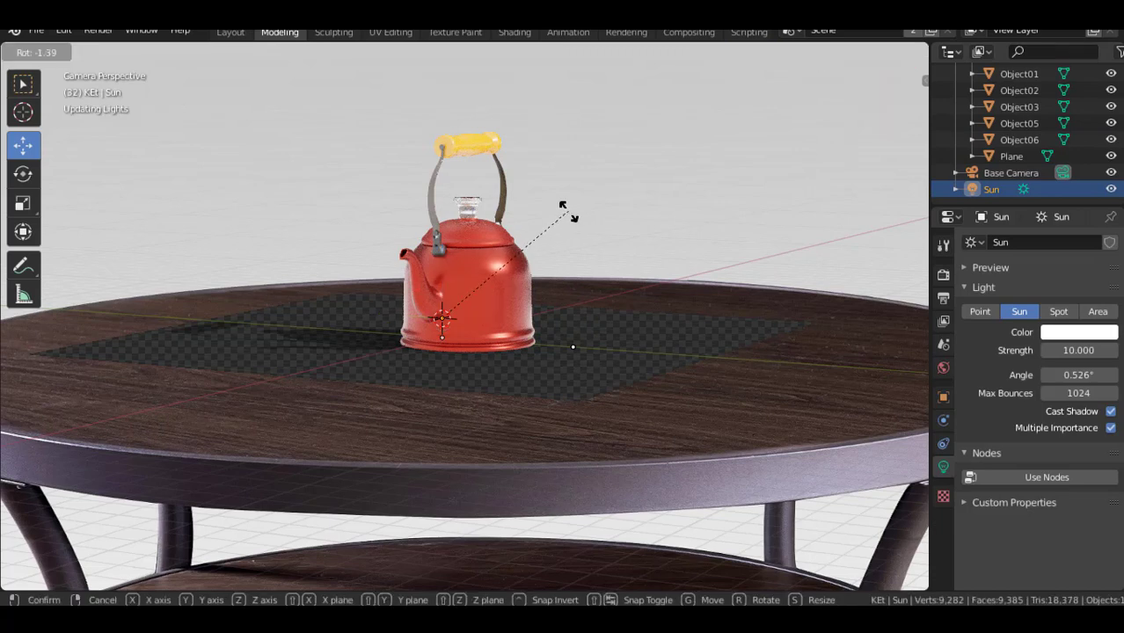
{"action": "left_click", "coordinate": [447, 204]}
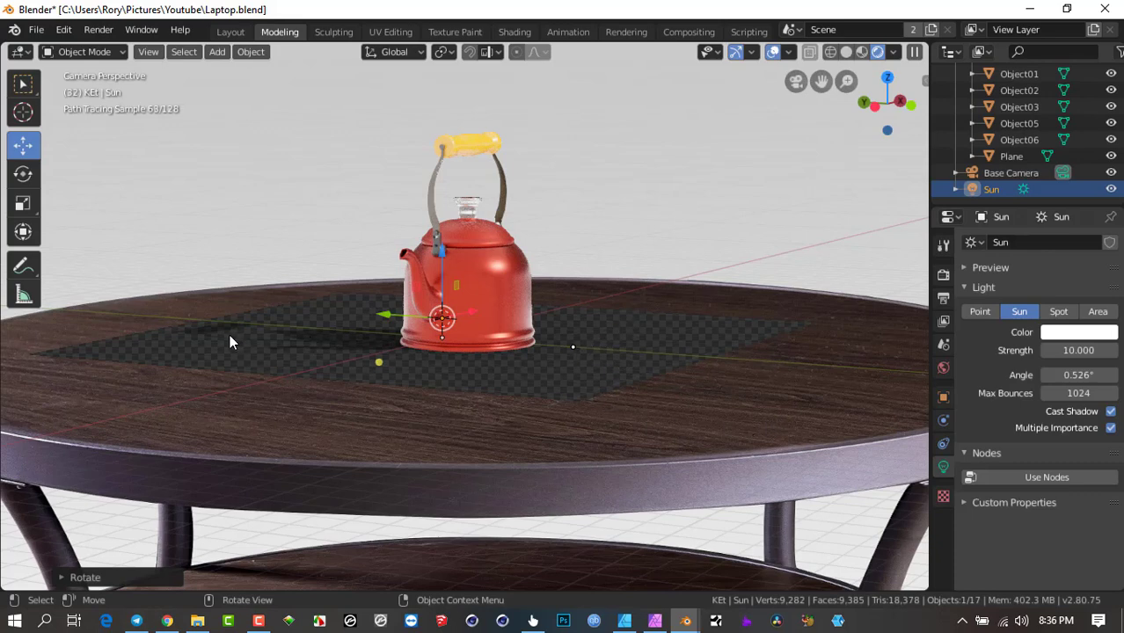
Pause the live render, return to Material Preview, and try then undo moving the kettle body.
{"action": "left_click", "coordinate": [914, 53]}
{"action": "left_click", "coordinate": [858, 52]}
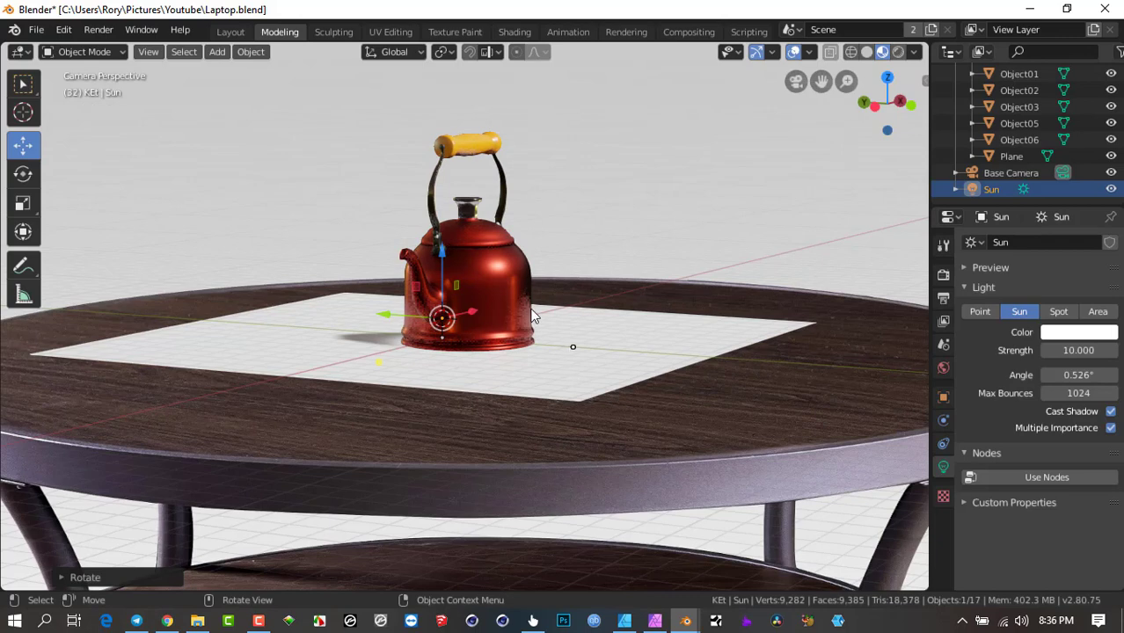
{"action": "left_click", "coordinate": [499, 300]}
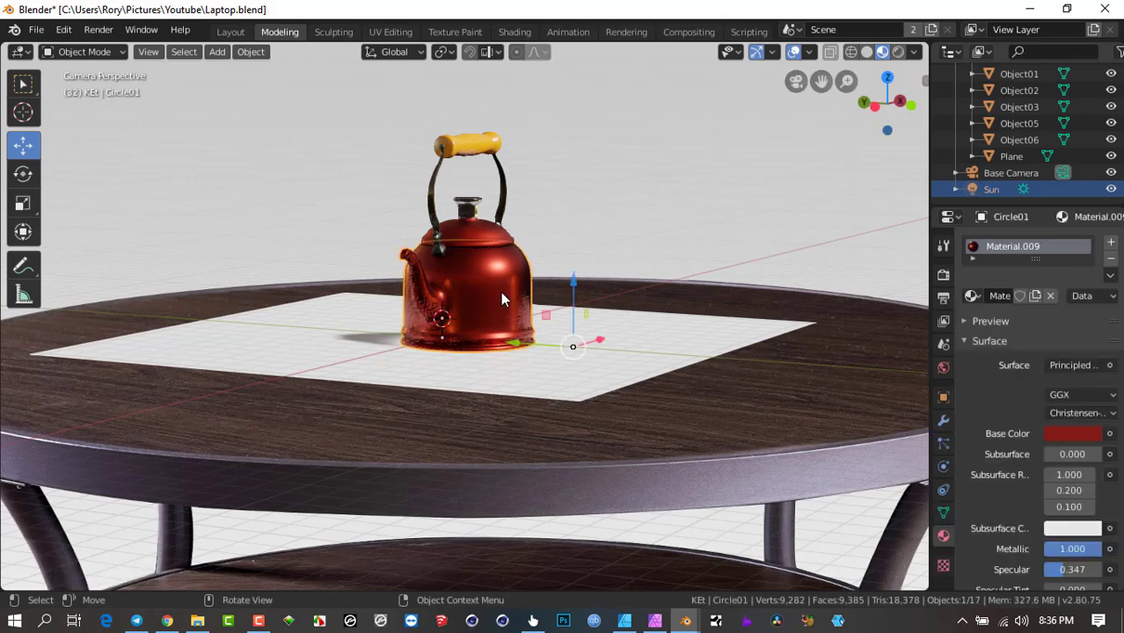
{"action": "key", "text": "g"}
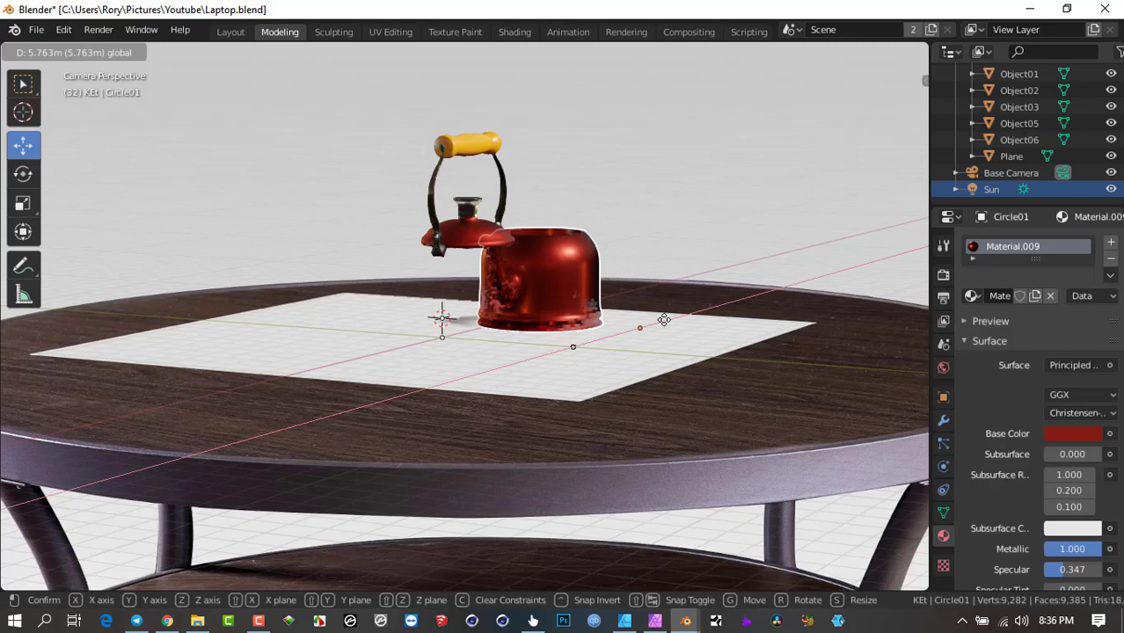
{"action": "left_click", "coordinate": [577, 319]}
{"action": "key", "text": "ctrl+z"}
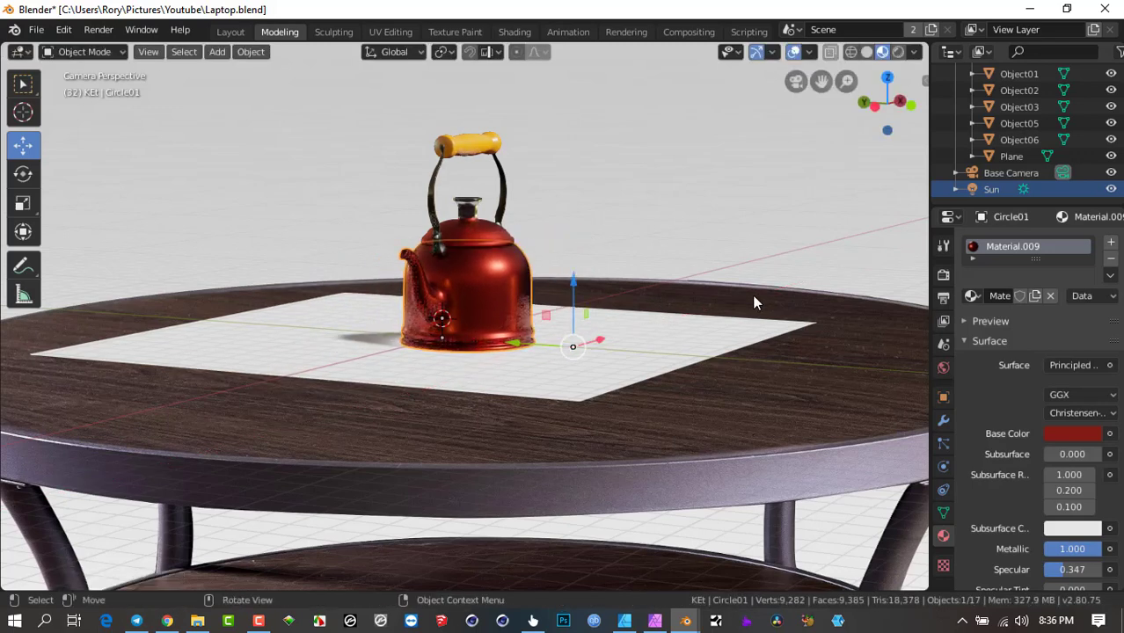
Make the kettle body's base colour green and the lid's base colour purple.
{"action": "left_click", "coordinate": [1064, 434]}
{"action": "left_click_drag", "start_coordinate": [1034, 316], "coordinate": [963, 264]}
{"action": "left_click", "coordinate": [493, 228]}
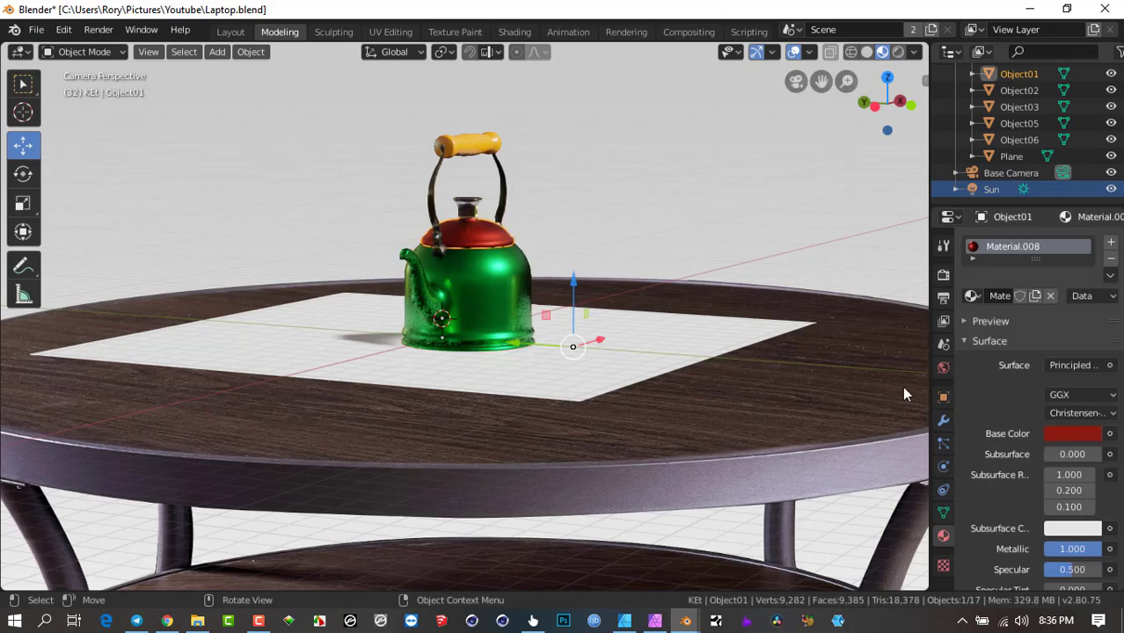
{"action": "left_click", "coordinate": [1071, 431]}
{"action": "left_click_drag", "start_coordinate": [1011, 311], "coordinate": [1062, 274]}
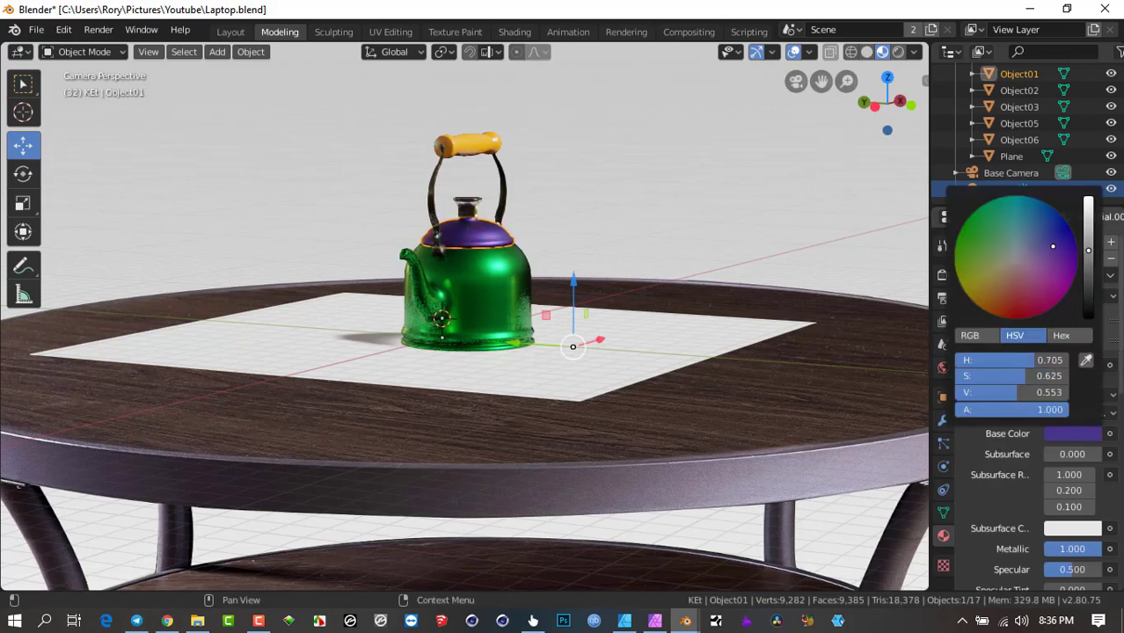
Change the handle object Object05's base colour to pink.
{"action": "left_click", "coordinate": [460, 145]}
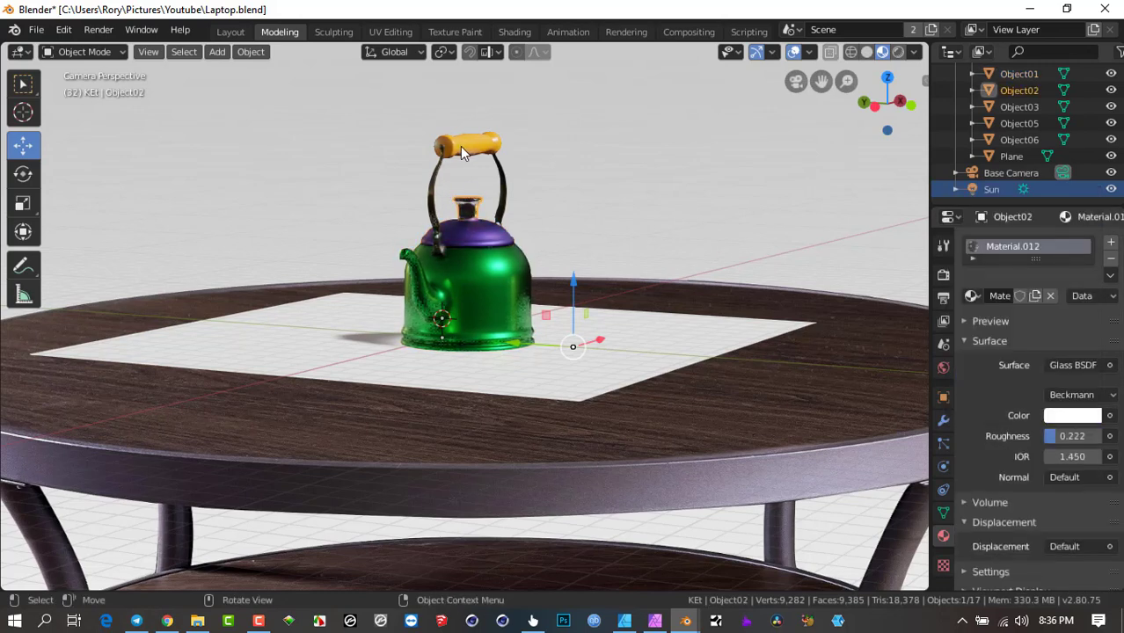
{"action": "left_click", "coordinate": [459, 143]}
{"action": "left_click", "coordinate": [1078, 434]}
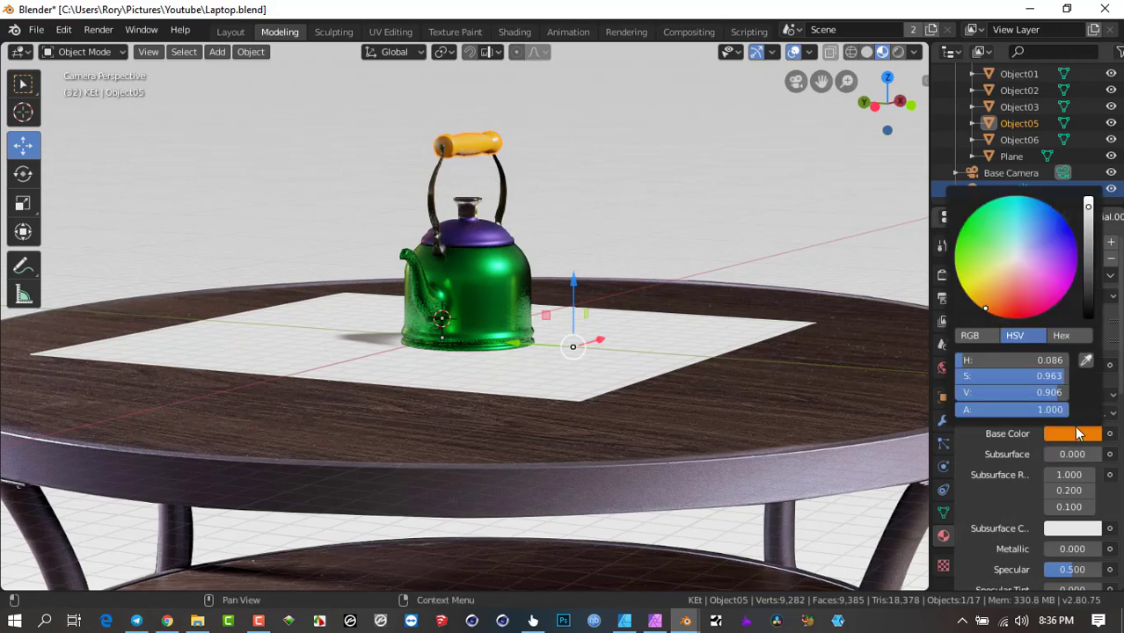
{"action": "left_click_drag", "start_coordinate": [1008, 260], "coordinate": [1057, 285]}
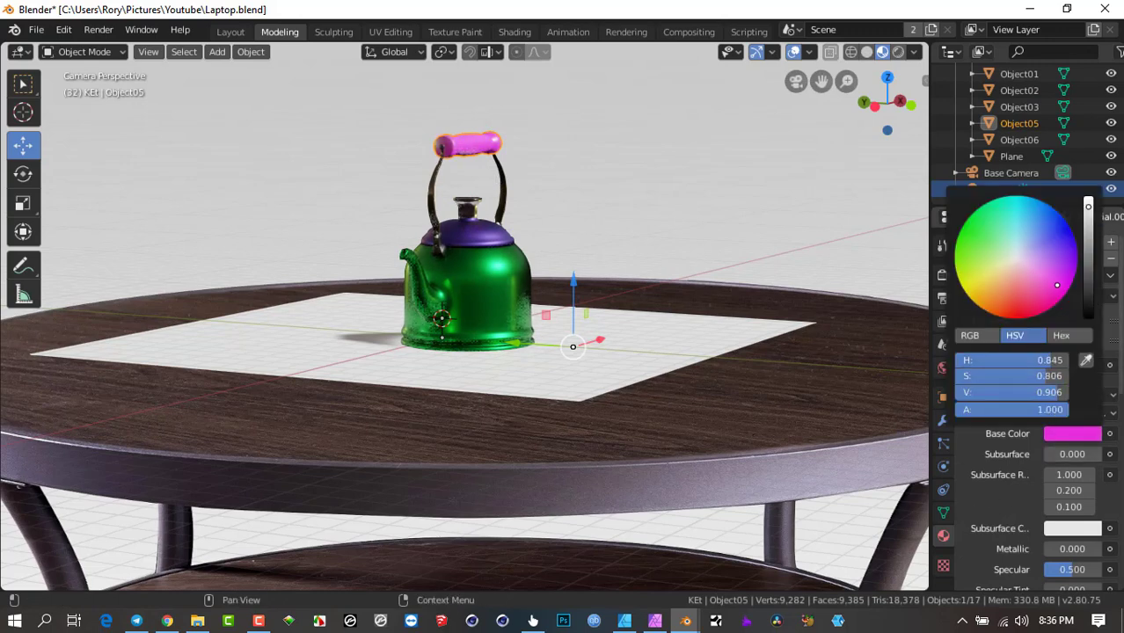
Select the camera, zoom the view, and reselect the green kettle body.
{"action": "left_click", "coordinate": [694, 160]}
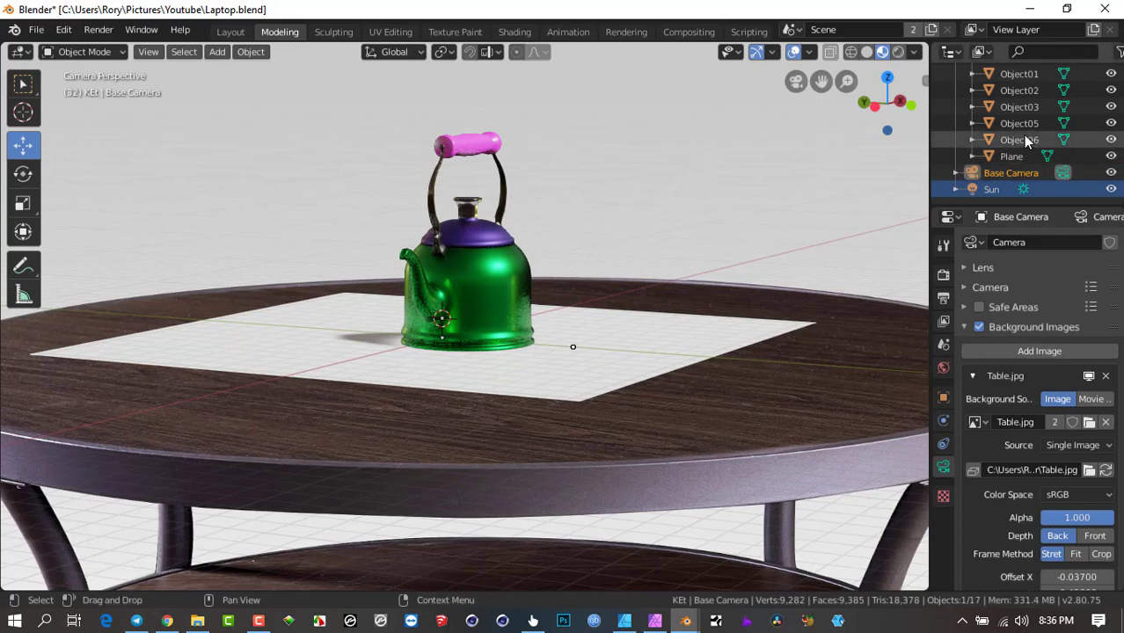
{"action": "scroll", "coordinate": [1022, 135], "scroll_direction": "up", "scroll_amount": 8}
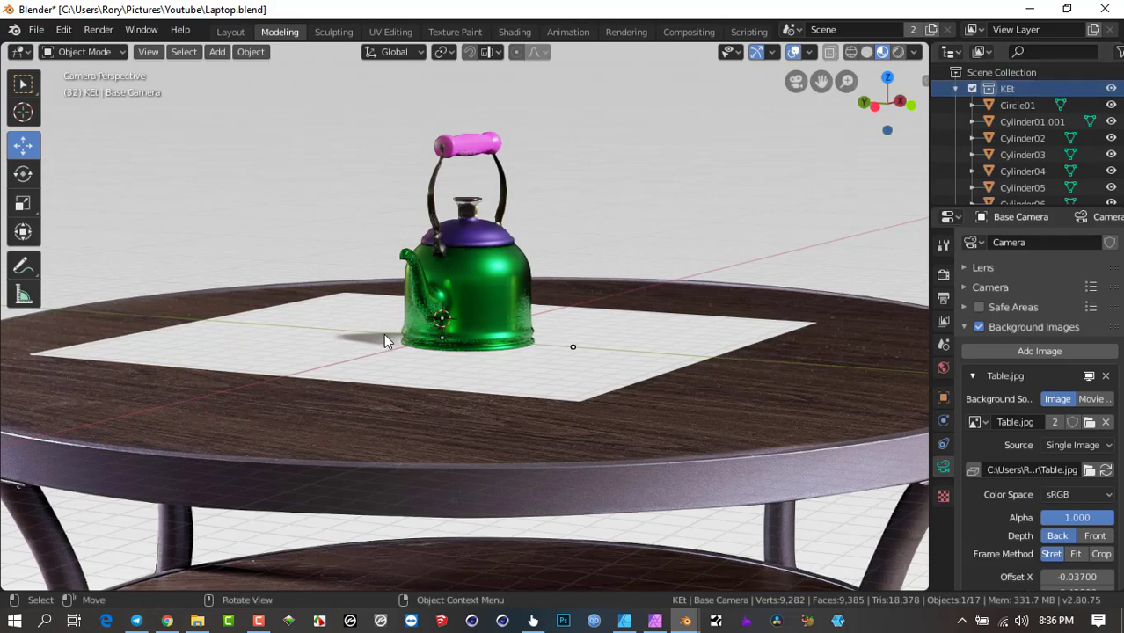
{"action": "left_click", "coordinate": [468, 286]}
{"action": "key", "text": "r"}
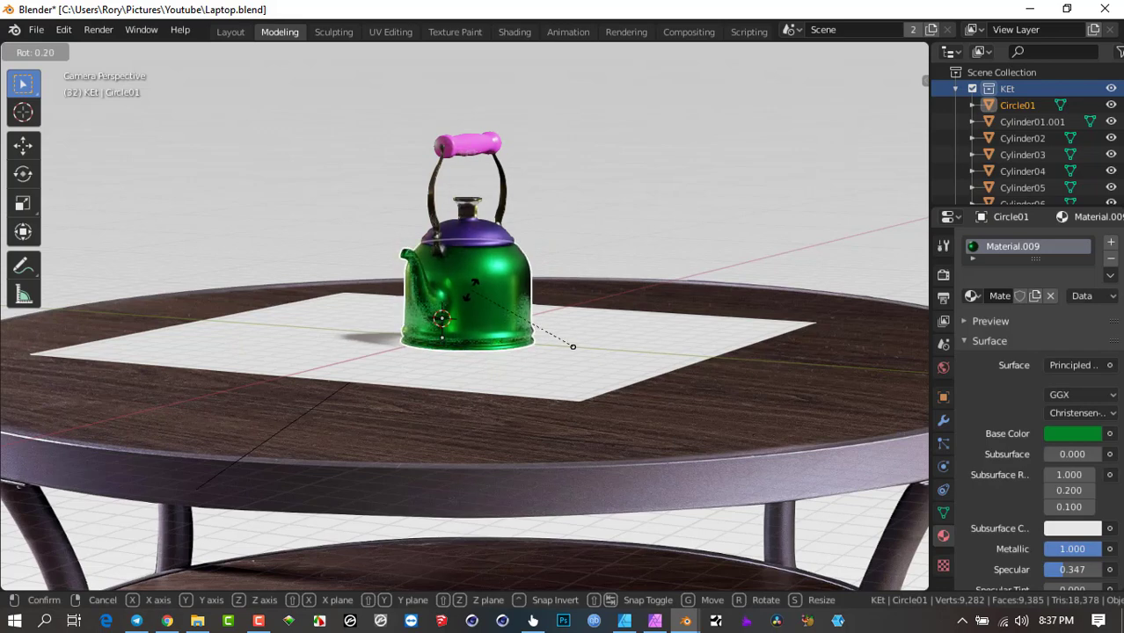
{"action": "key", "text": "z"}
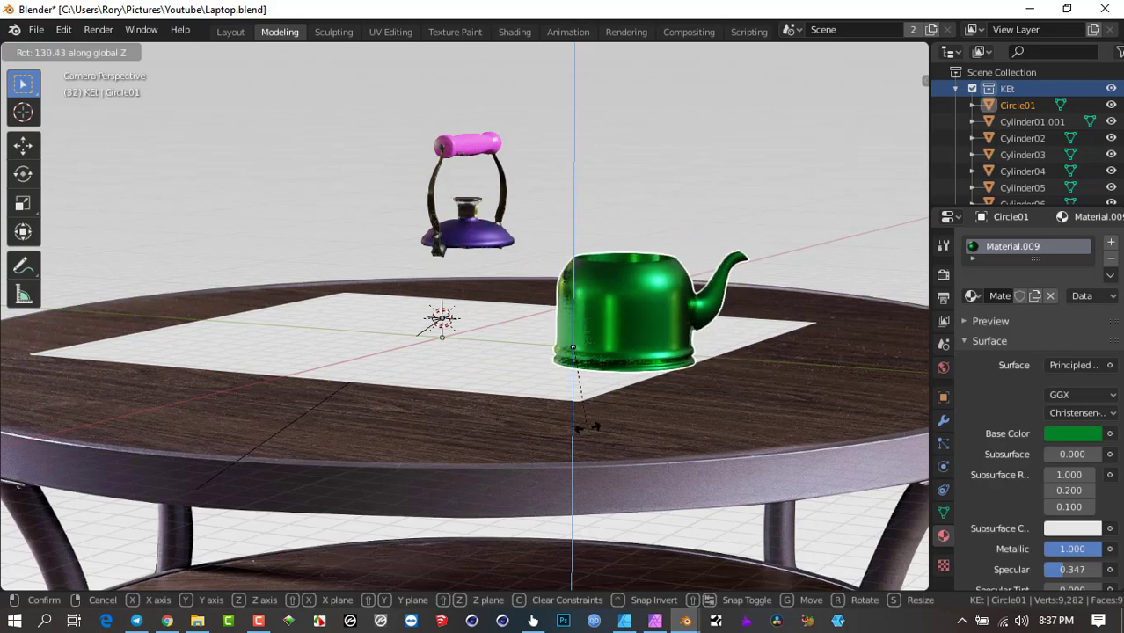
{"action": "key", "text": "Escape"}
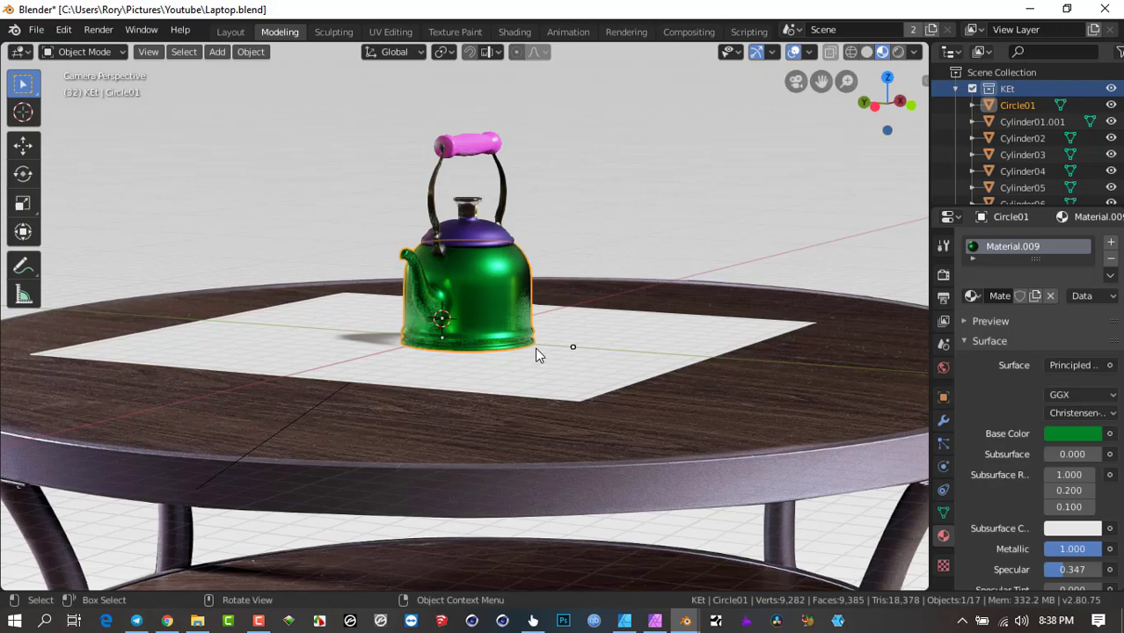
Back in Affinity Photo, place BallComputer.png from the Blender folder via File > Place.
{"action": "left_click", "coordinate": [656, 621]}
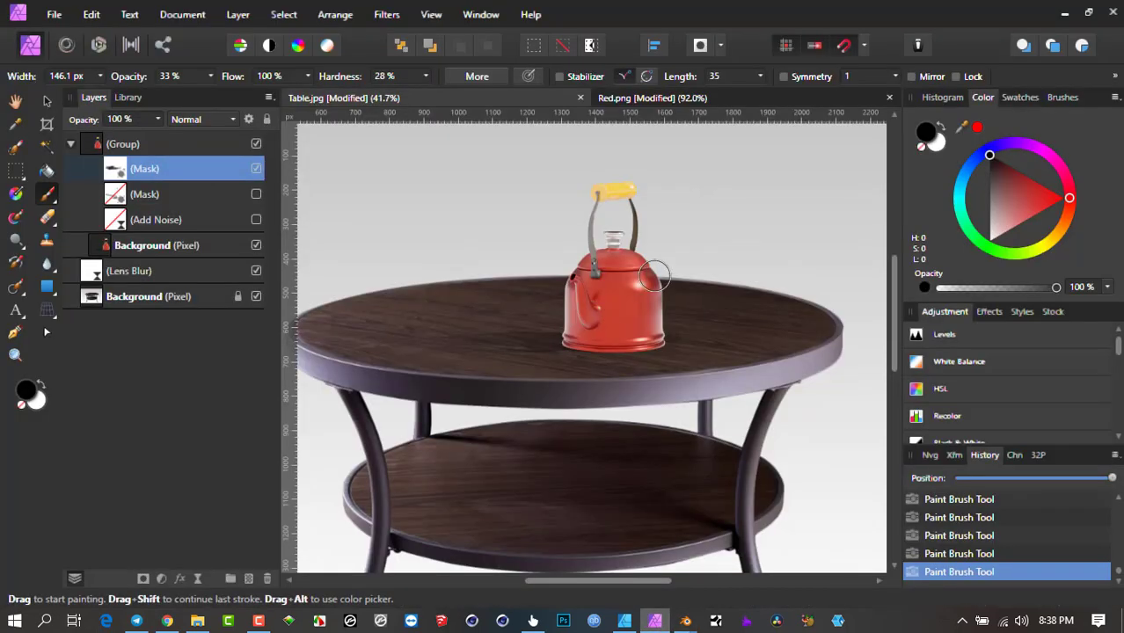
{"action": "left_click", "coordinate": [54, 14]}
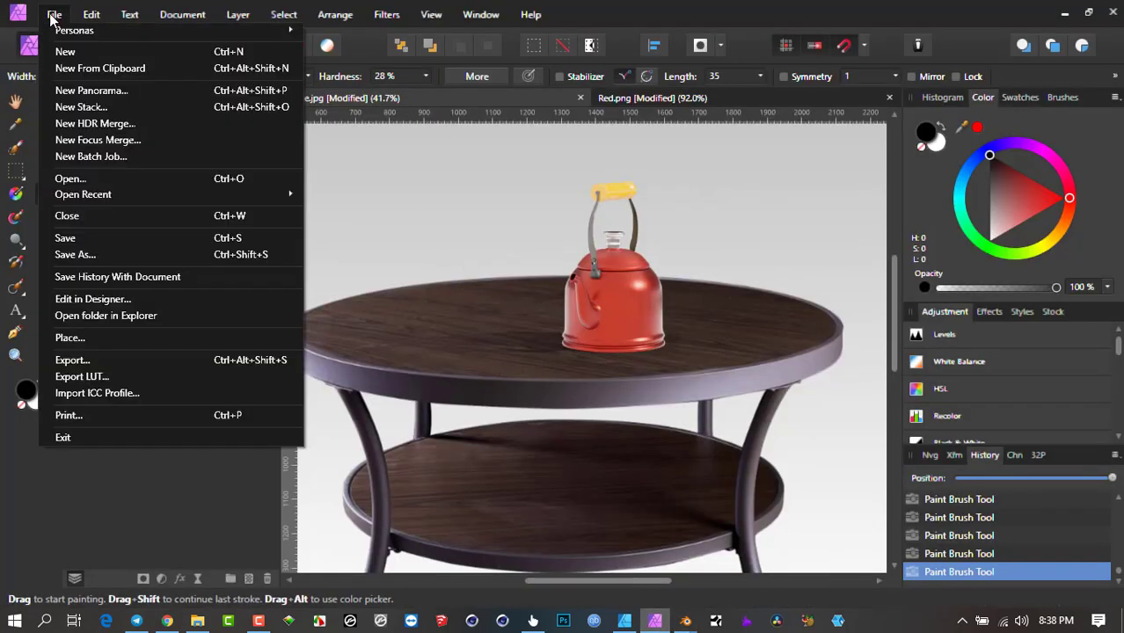
{"action": "left_click", "coordinate": [165, 343]}
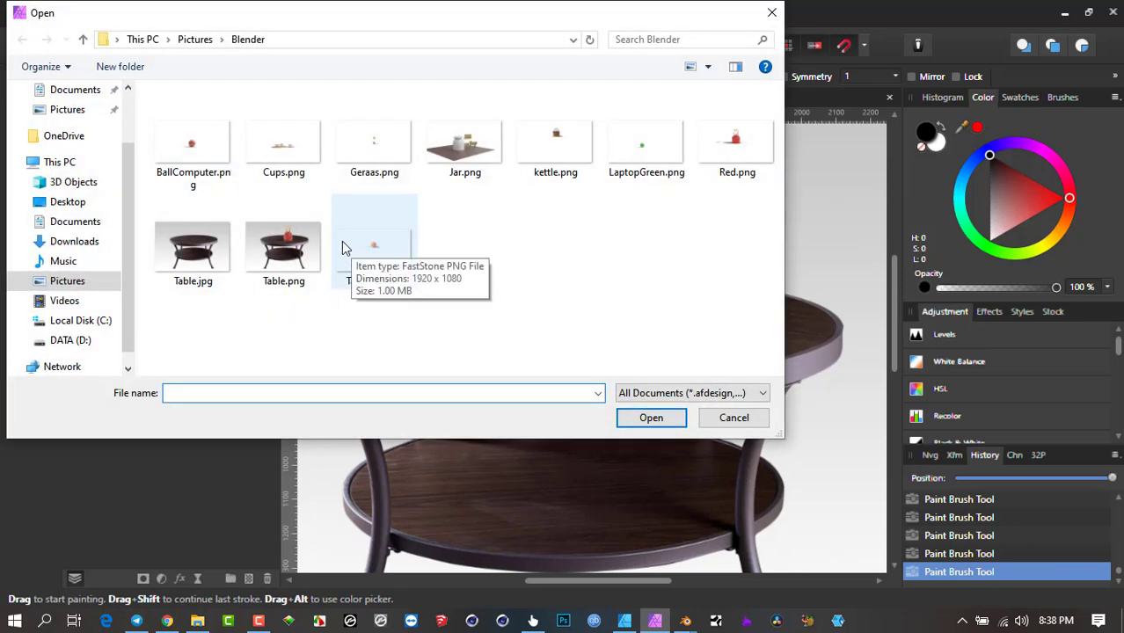
{"action": "double_click", "coordinate": [187, 145]}
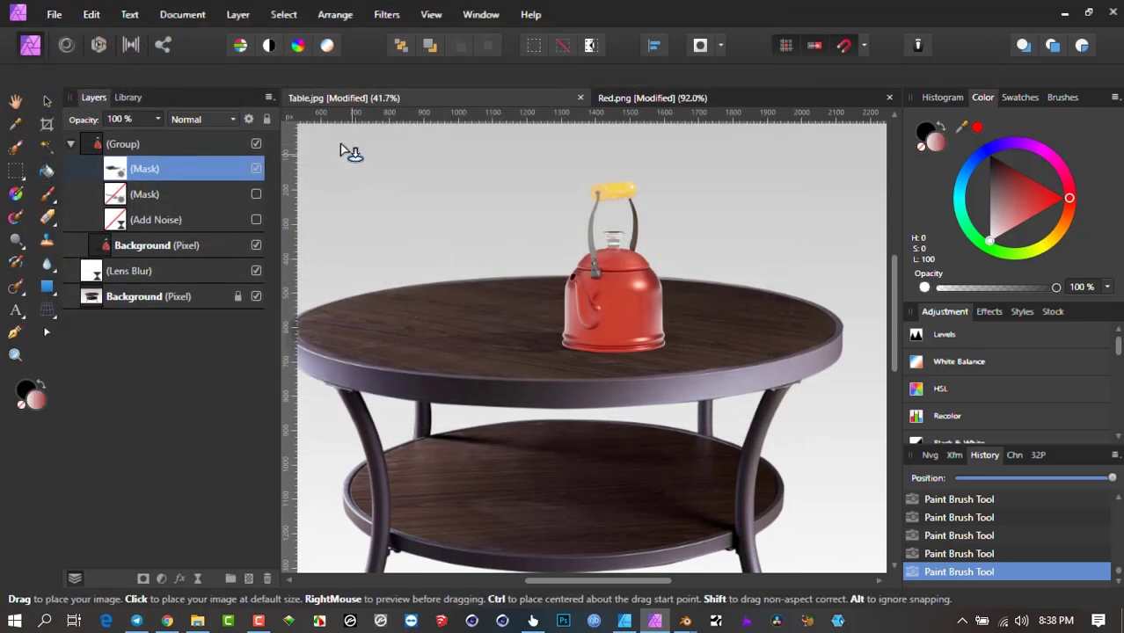
Drag out the BallComputer.png image on the canvas and move the ball onto the tabletop.
{"action": "left_click_drag", "start_coordinate": [321, 136], "coordinate": [965, 576]}
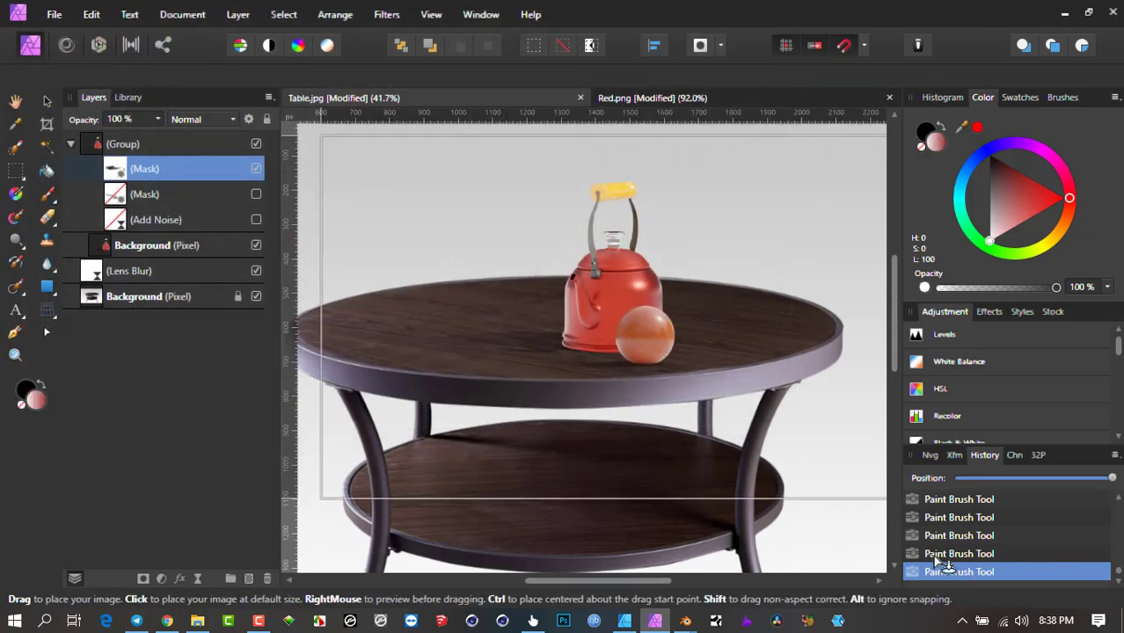
{"action": "left_click_drag", "start_coordinate": [666, 354], "coordinate": [466, 312]}
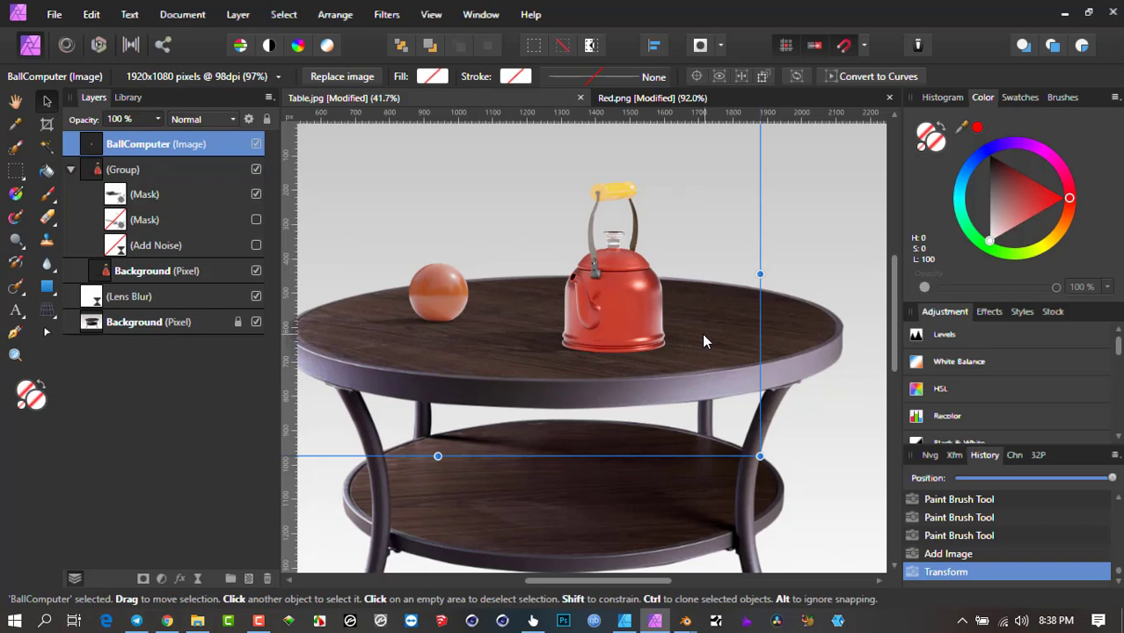
Reposition the orange ball down onto the lower shelf below the kettle.
{"action": "scroll", "coordinate": [584, 336], "scroll_direction": "down", "scroll_amount": 3, "text": "ctrl"}
{"action": "left_click", "coordinate": [584, 335]}
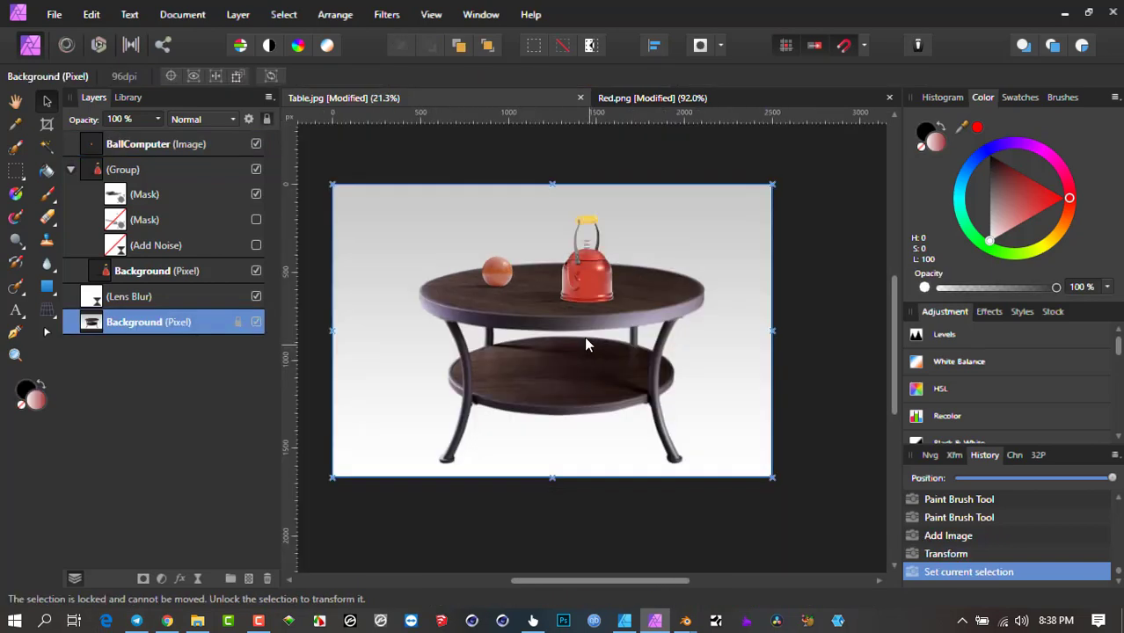
{"action": "left_click", "coordinate": [496, 271]}
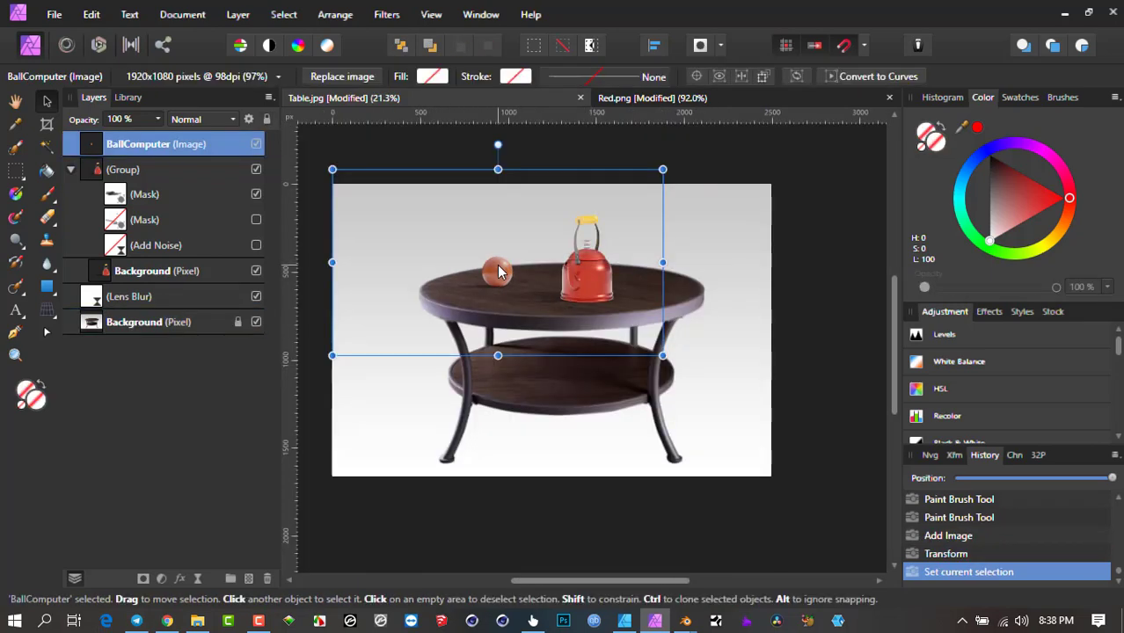
{"action": "left_click_drag", "start_coordinate": [497, 270], "coordinate": [564, 355]}
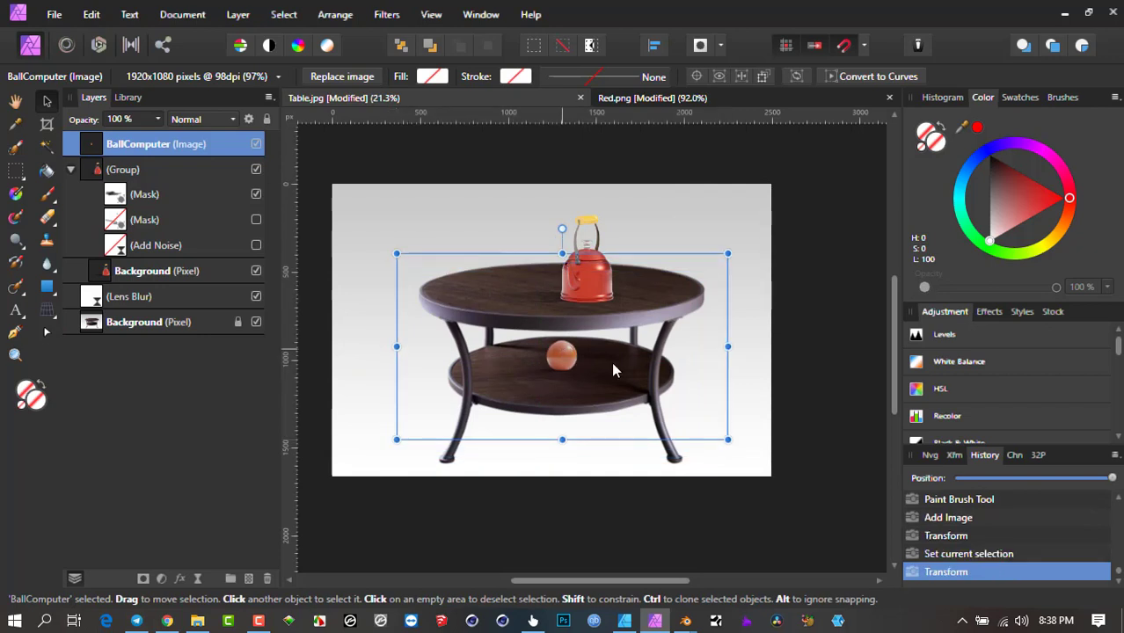
{"action": "left_click", "coordinate": [750, 383]}
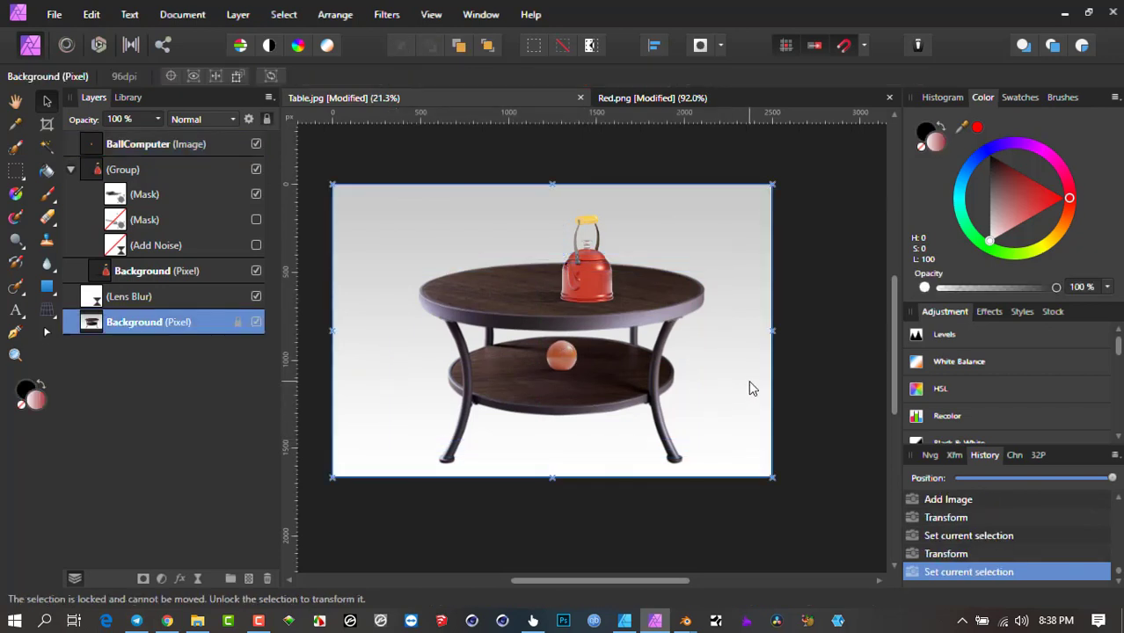